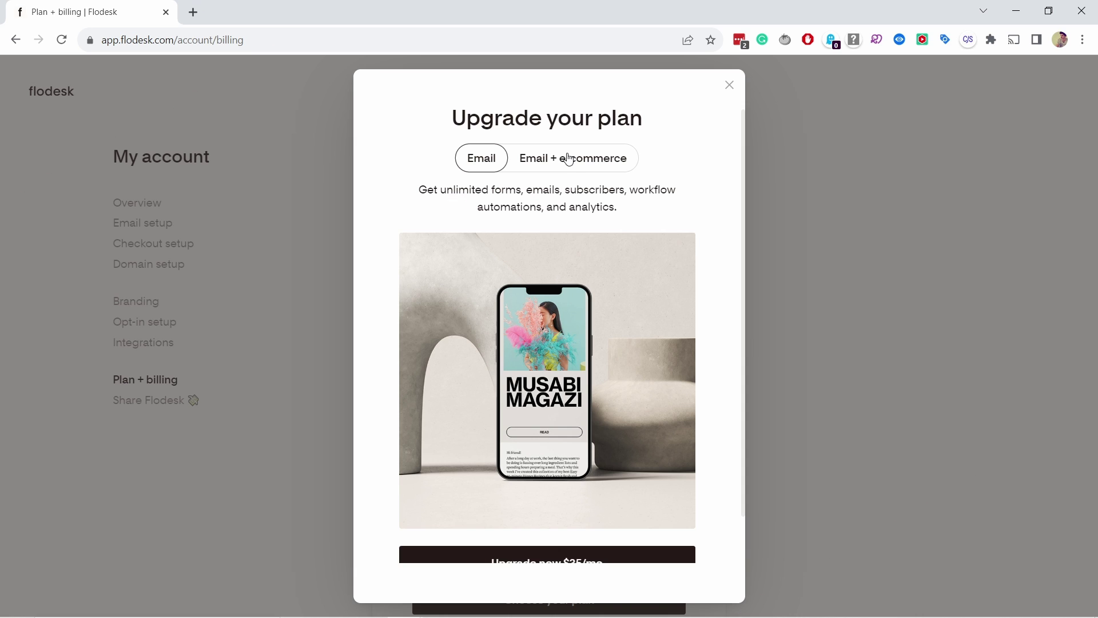
Start checkout for the annual Email plan ($418.00) and enter the promo code TIPSWITHPUNC
scroll(595, 522, down, 2)
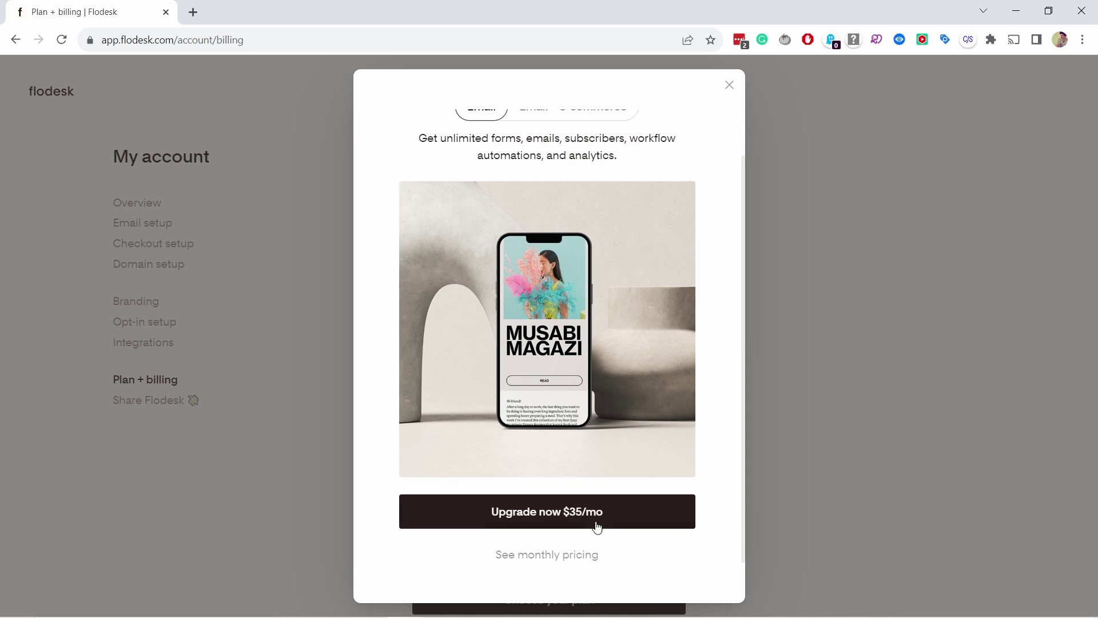
click(535, 517)
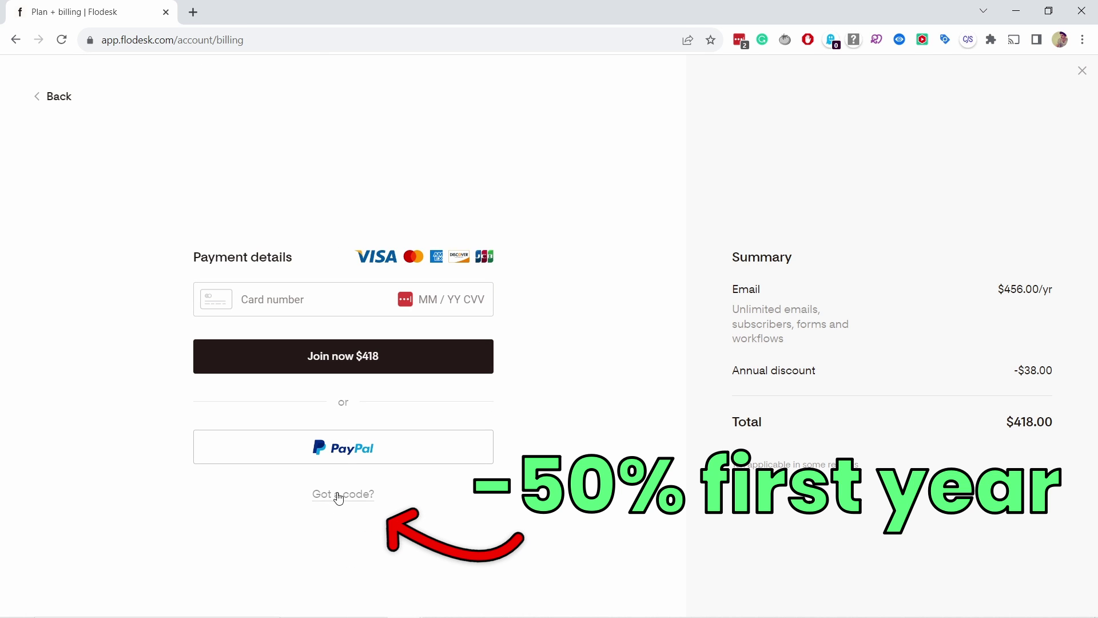
click(337, 501)
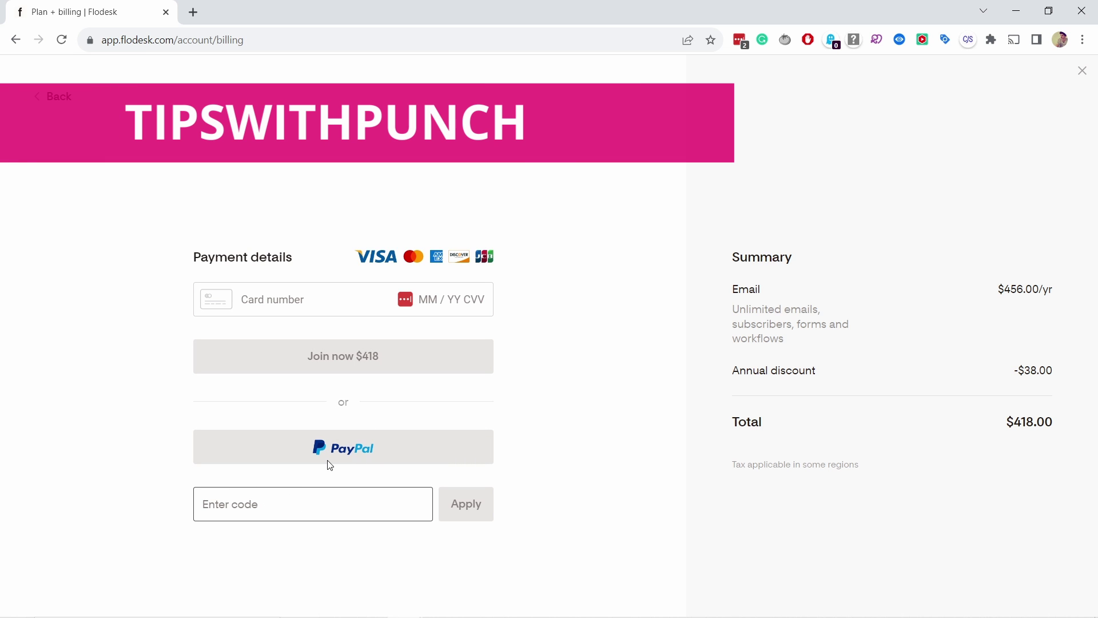
text(TIPSWITHPUNC)
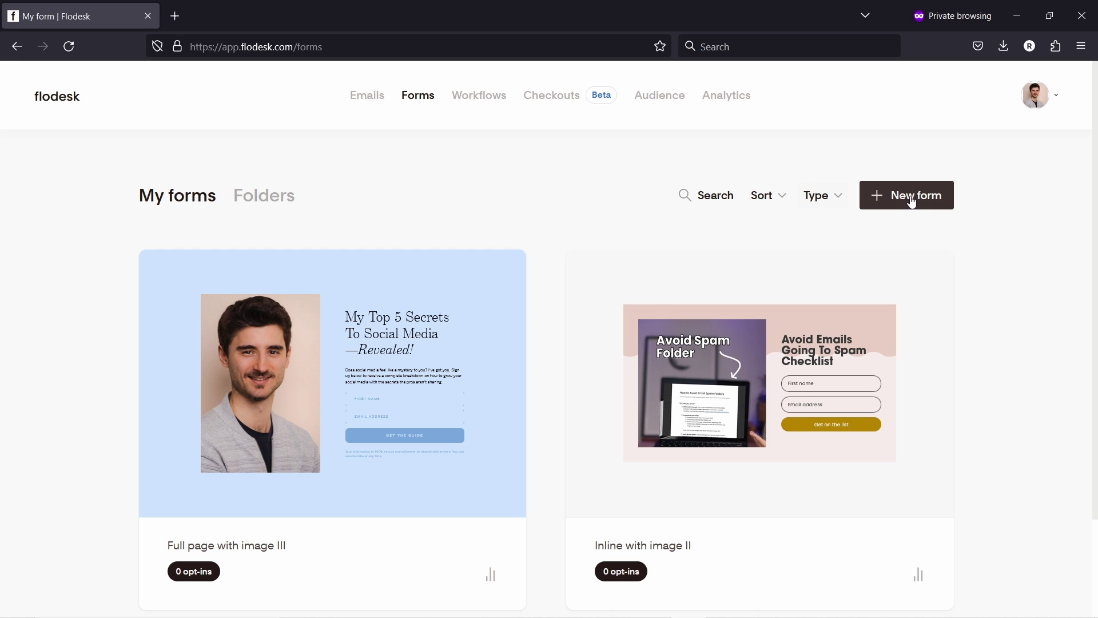
Start a new form from the Popup with image template
click(912, 197)
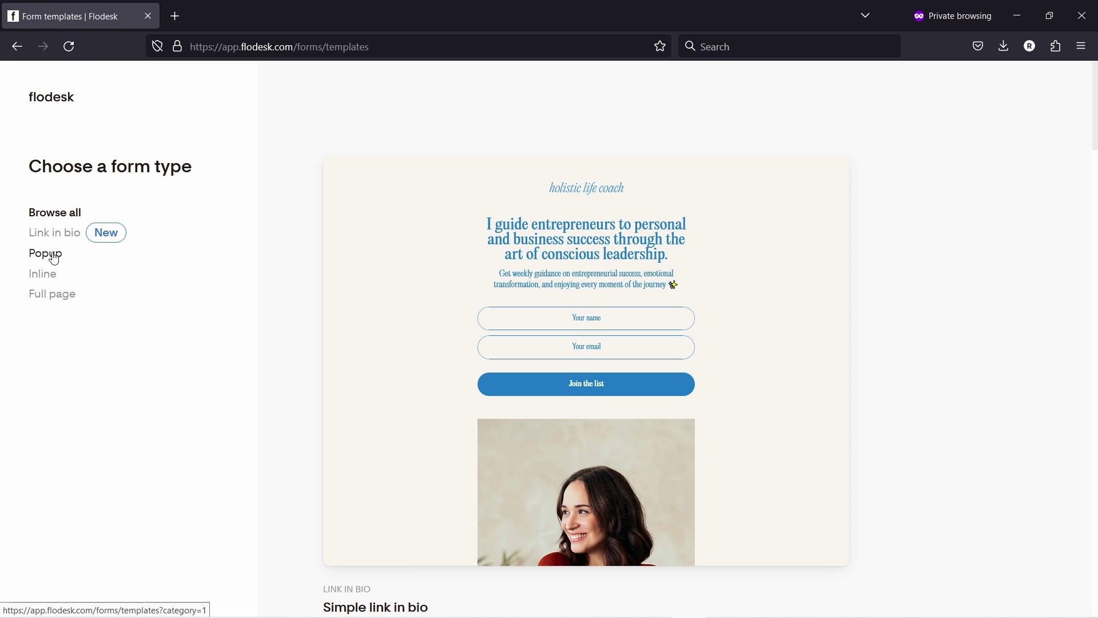
click(55, 254)
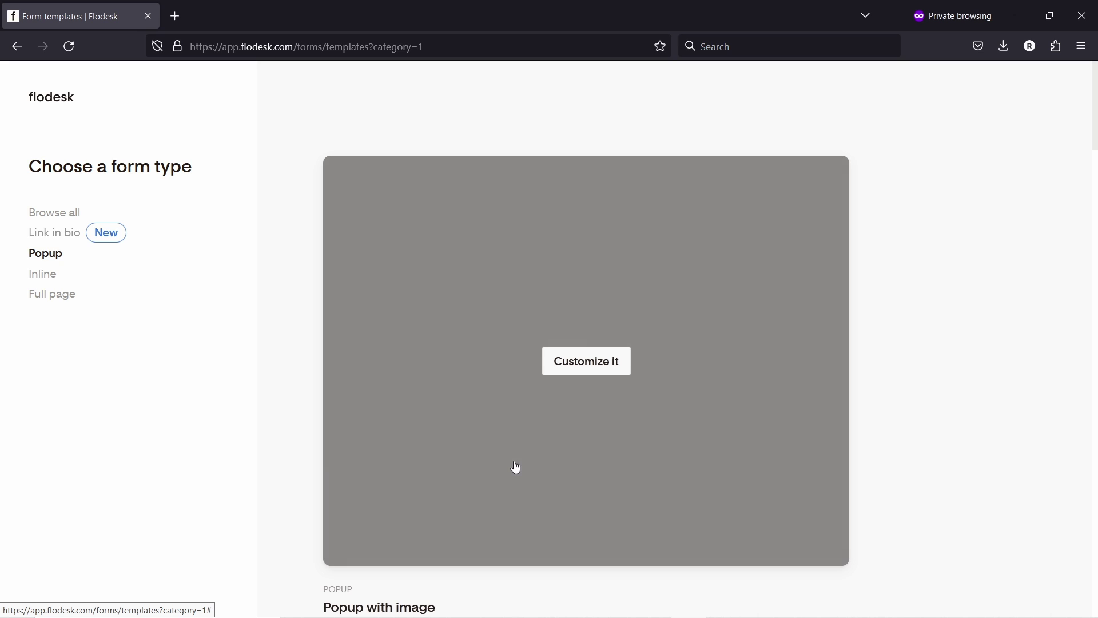
scroll(481, 437, down, 2)
scroll(615, 286, down, 5)
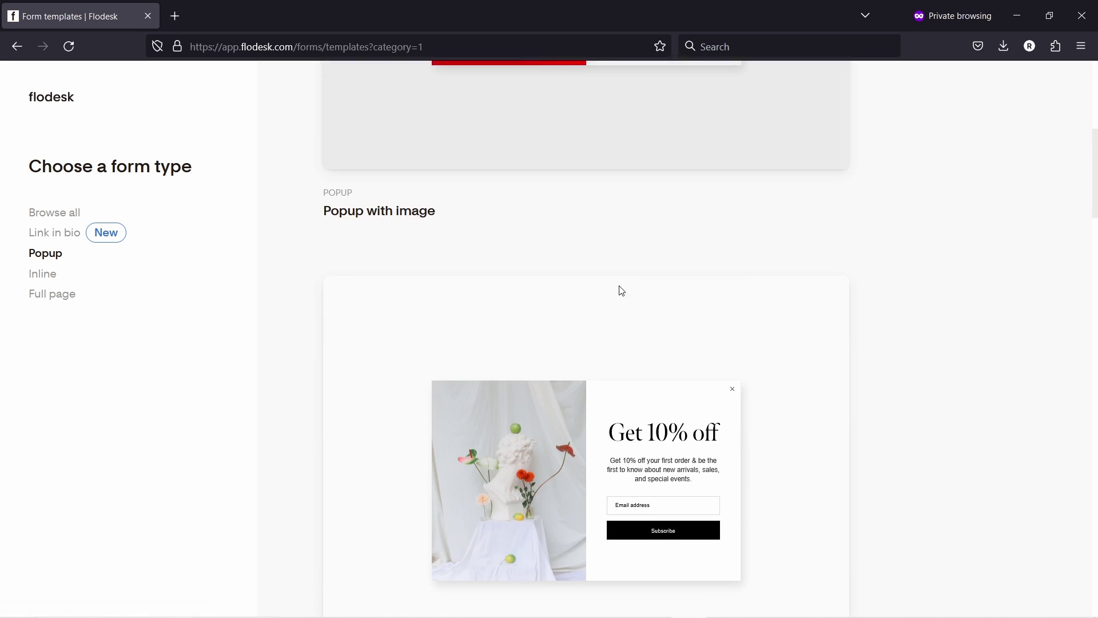
scroll(609, 246, up, 3)
click(592, 136)
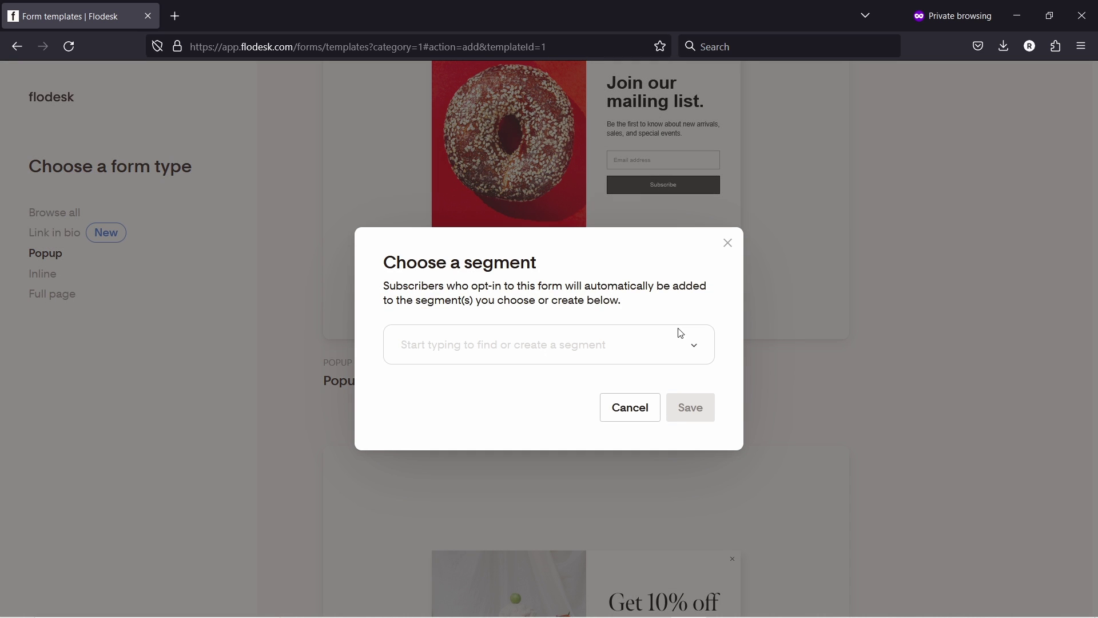
Send the form's sign-ups to the Generic newsletter segment and create the form
click(589, 344)
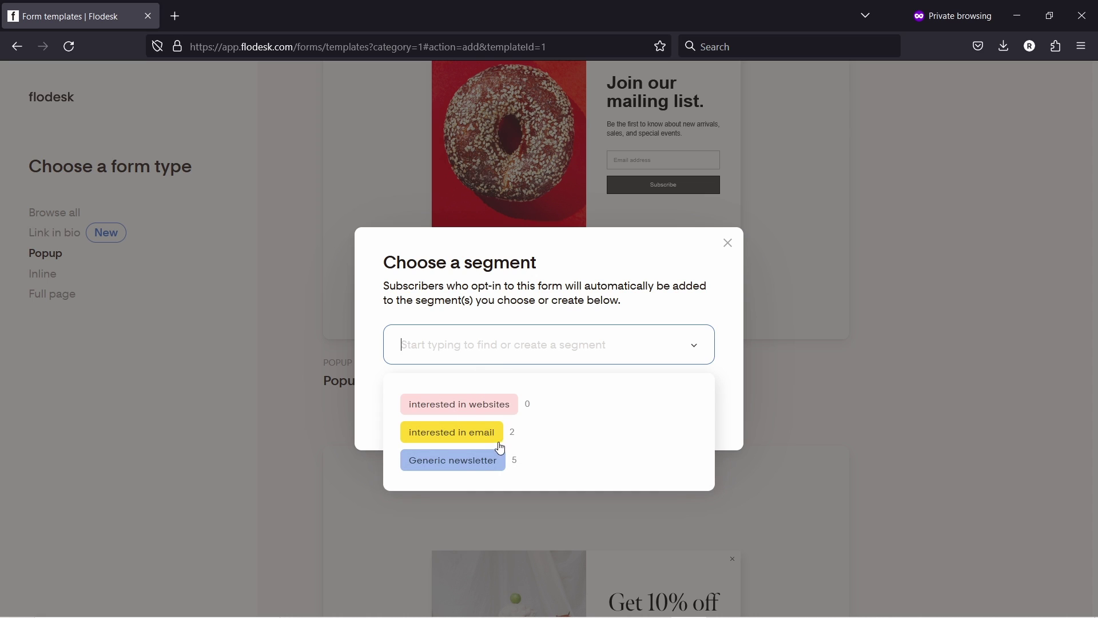
click(475, 462)
click(693, 410)
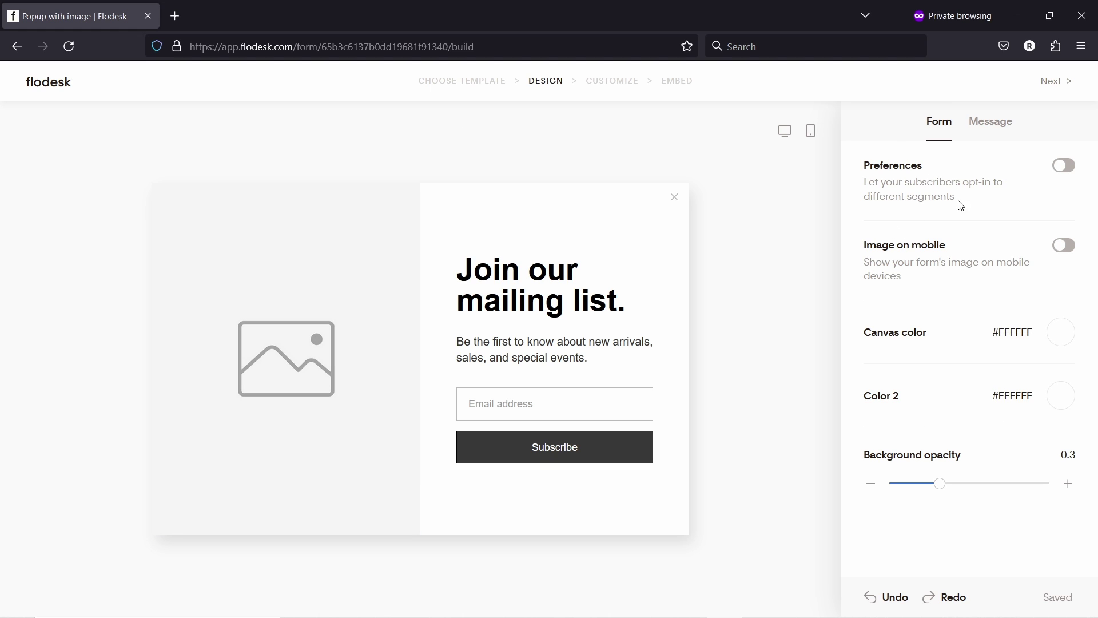
Preview the interest Preferences checkboxes, then switch Preferences back off
click(1065, 166)
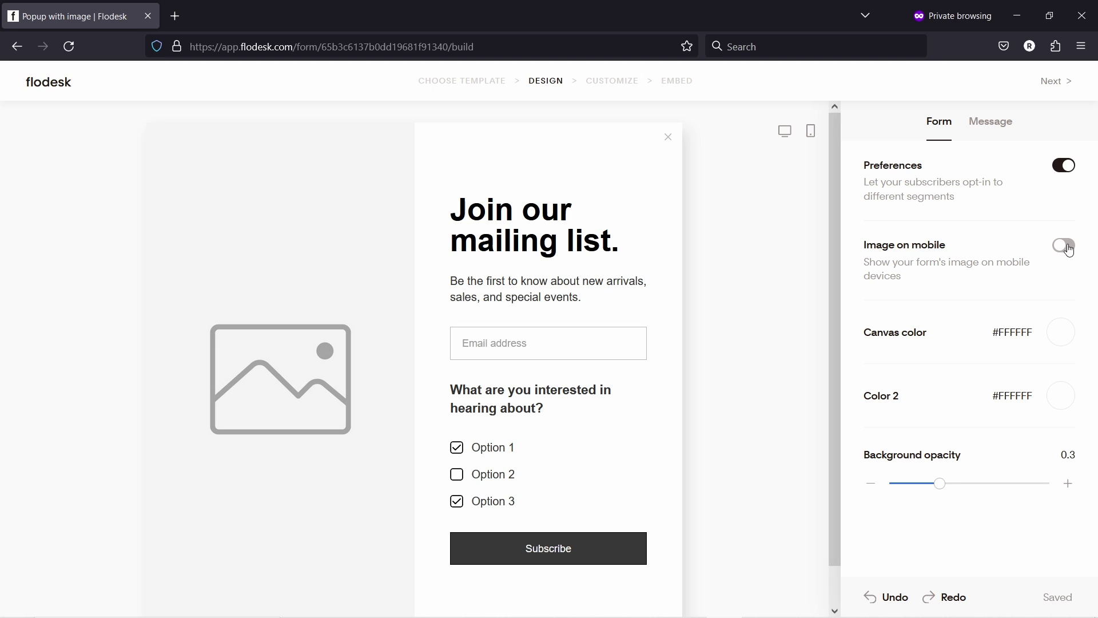
click(1057, 165)
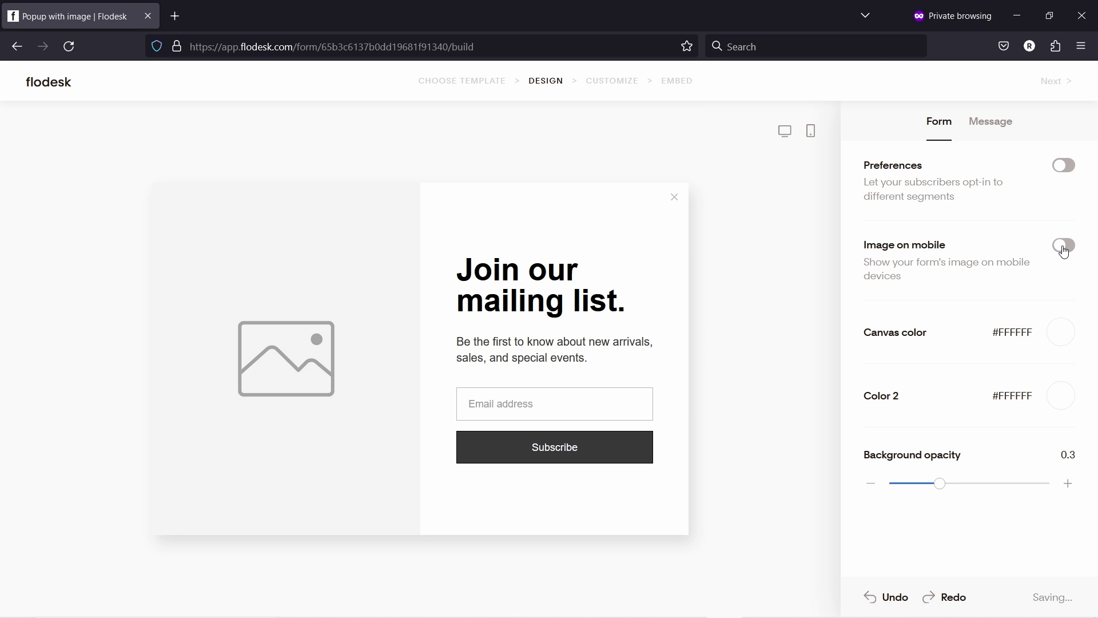
Replace the form's image with the uploaded portrait photo 'me'
click(286, 312)
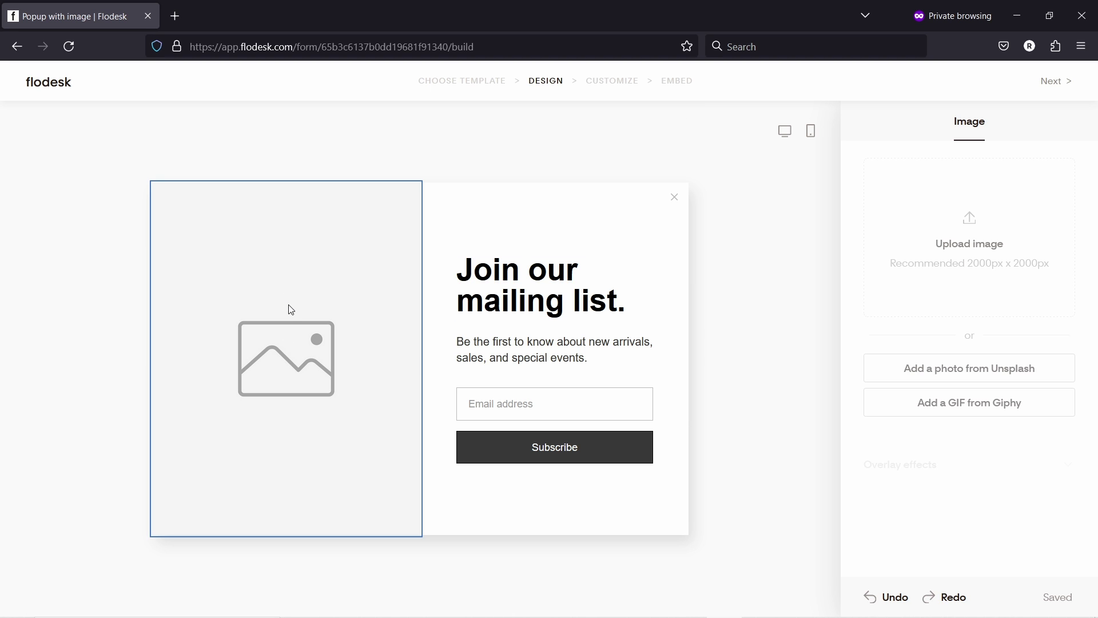
click(960, 253)
click(421, 131)
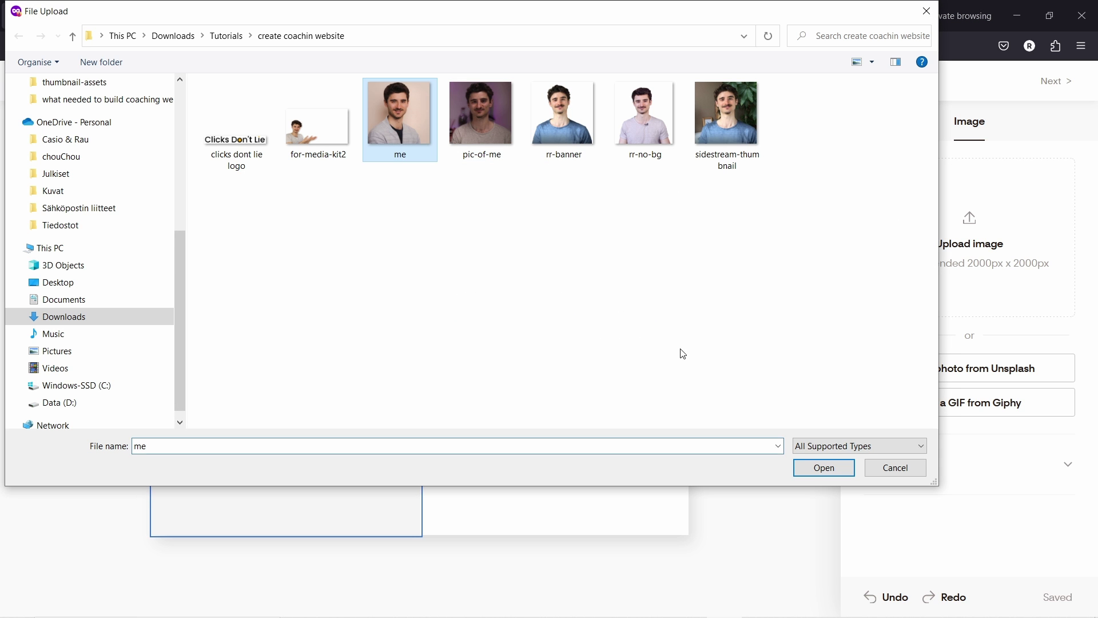
click(808, 474)
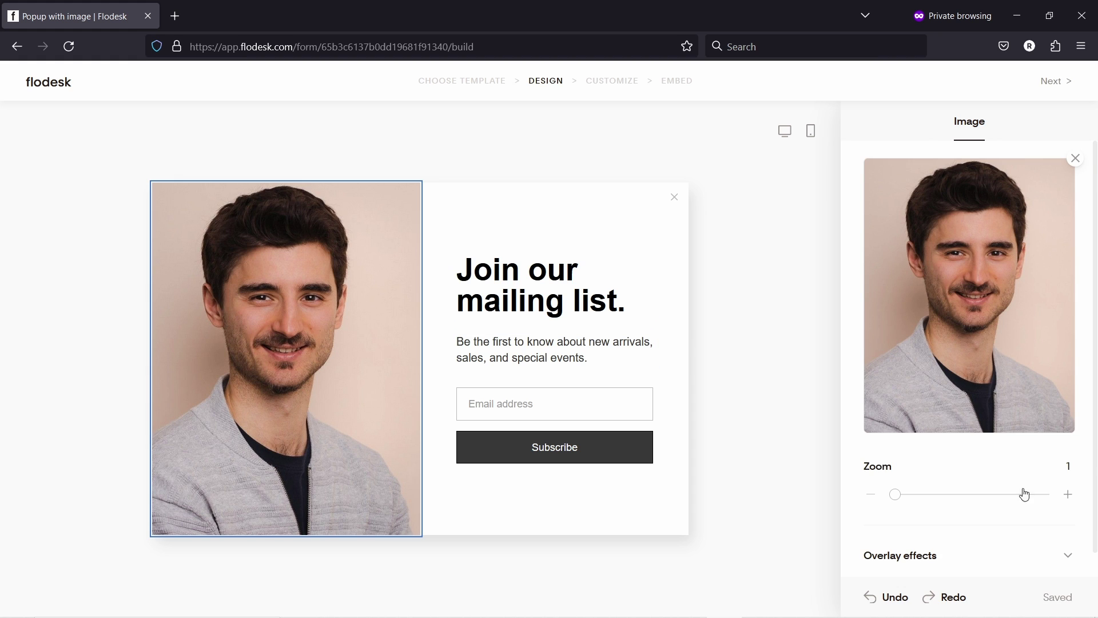
scroll(1024, 494, down, 1)
drag(895, 468, 863, 471)
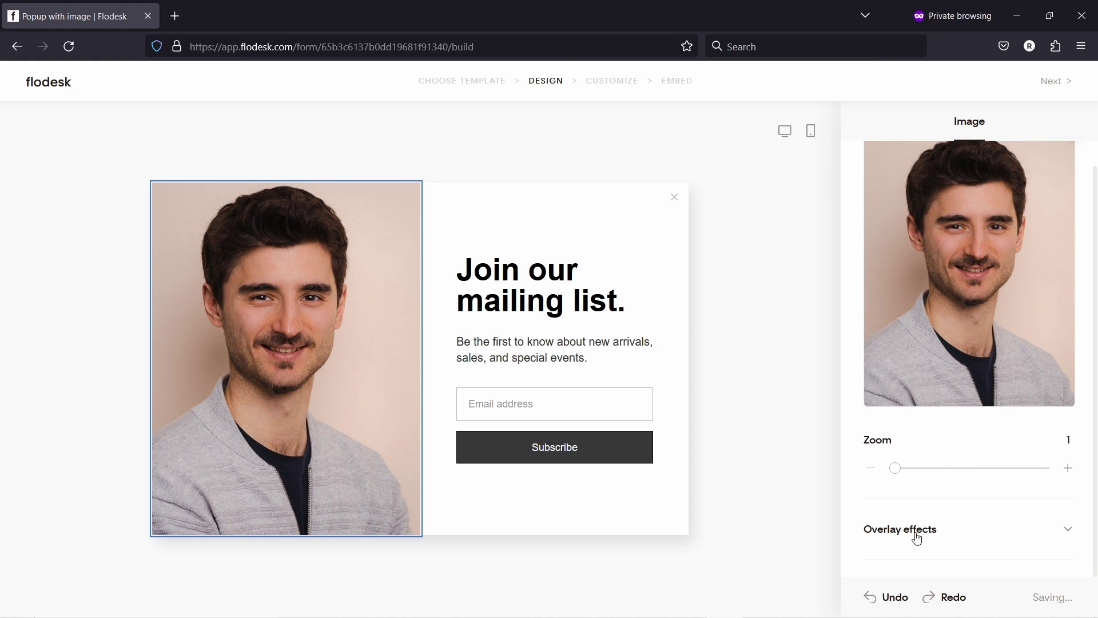
Try the heading 'Hello I'm Robert', then undo back to 'Join our mailing list.'
click(502, 277)
drag(625, 298, 438, 281)
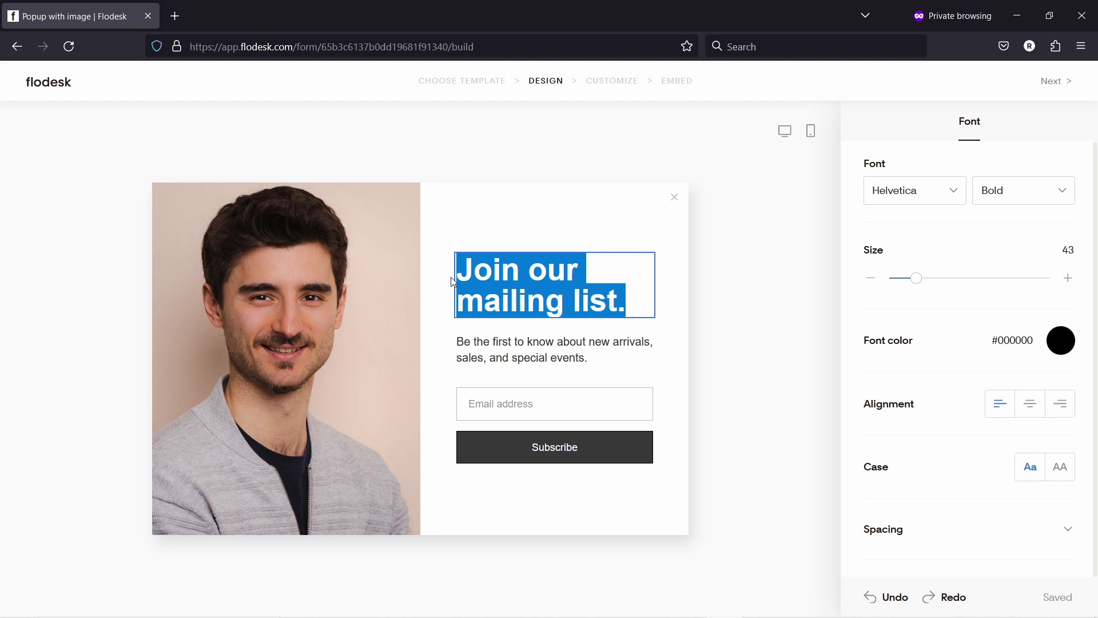
text(Hel)
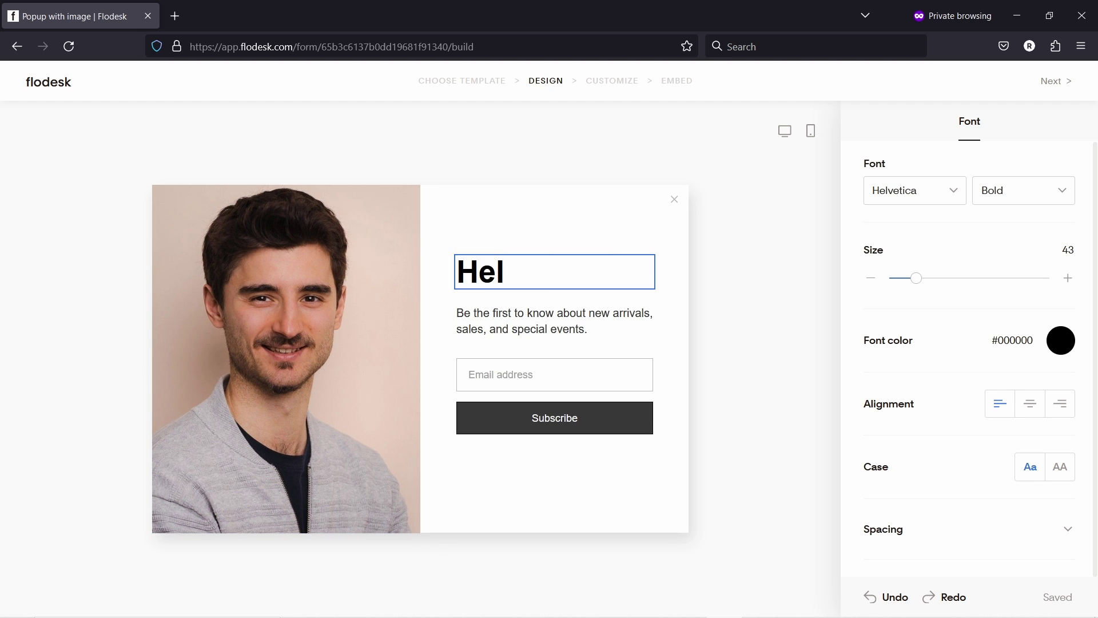
text(lo I'm Robert)
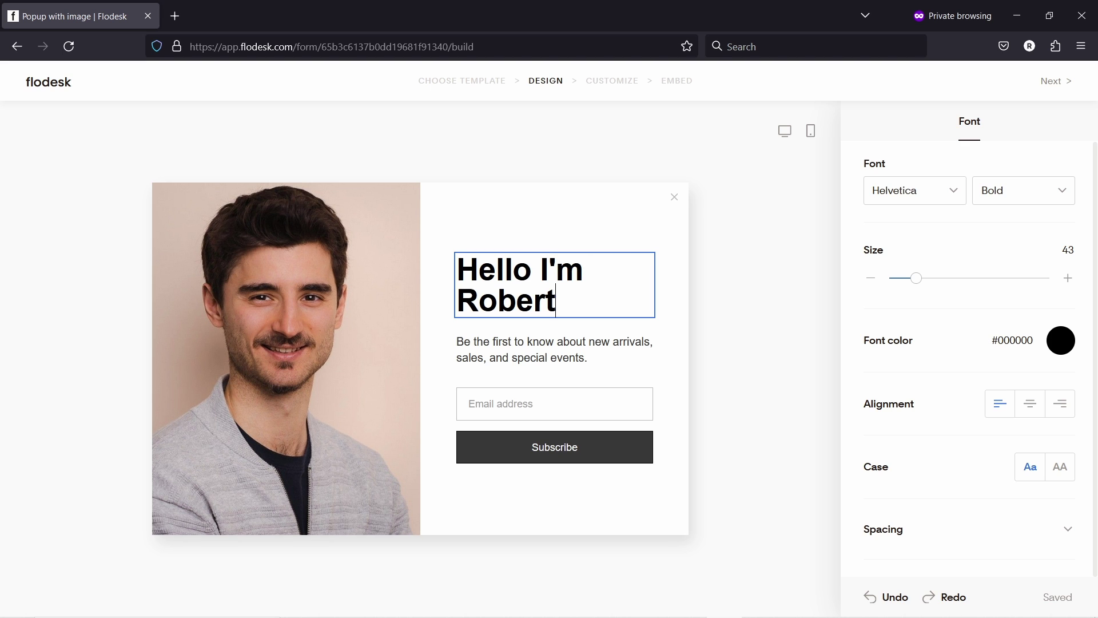
key(ctrl+BackSpace)
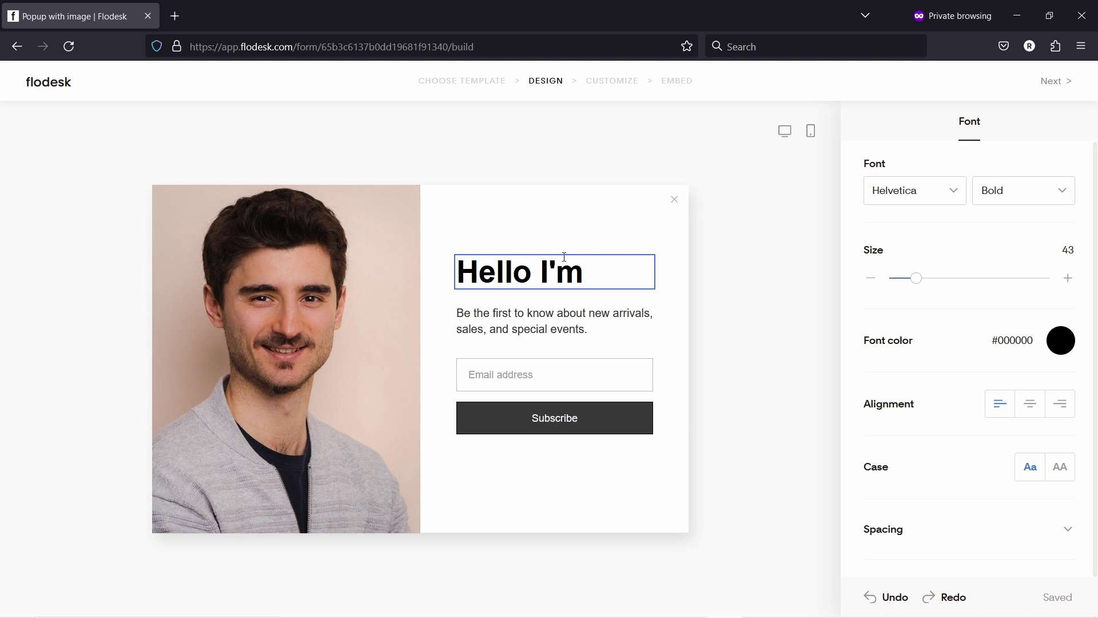
text(r)
key(ctrl+z)
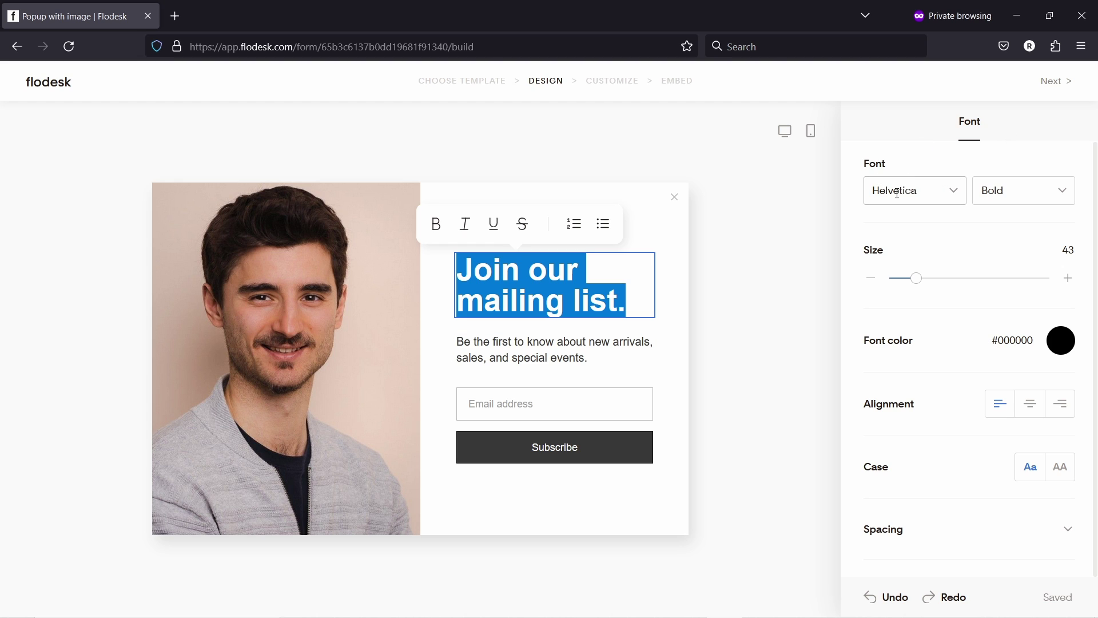
Revert the email field from grey filled to its outlined style, then select the Subscribe button
click(541, 409)
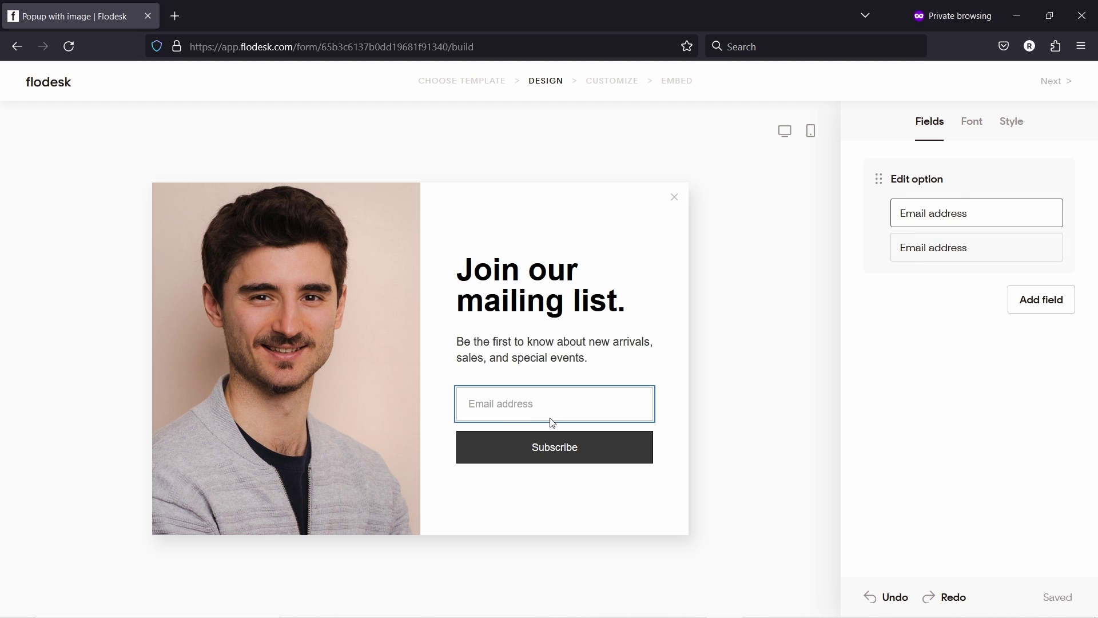
click(1034, 302)
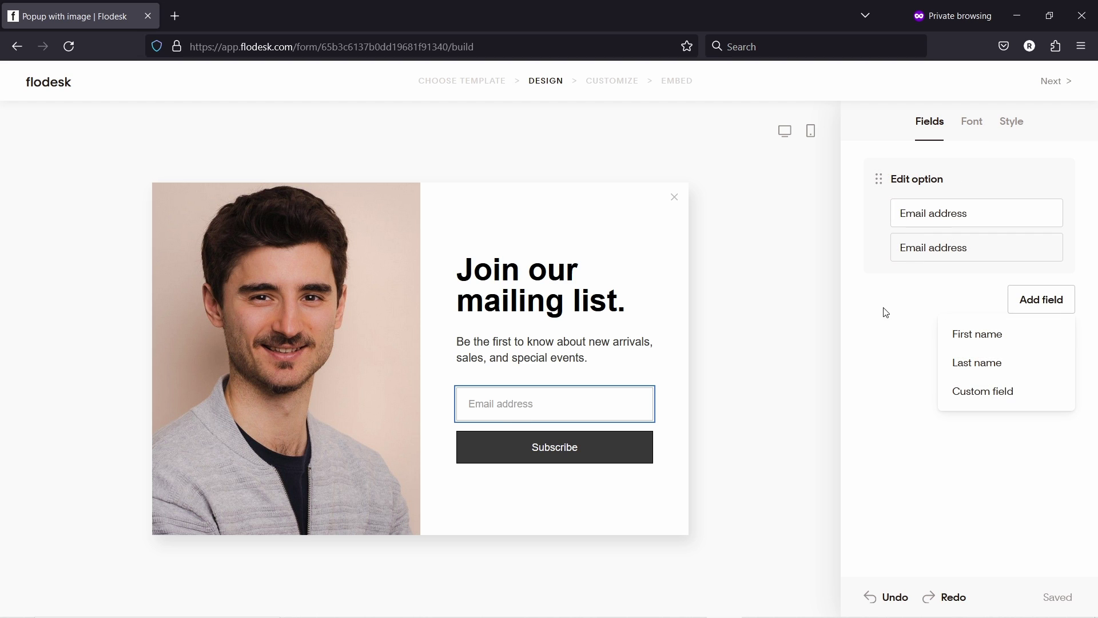
click(1011, 123)
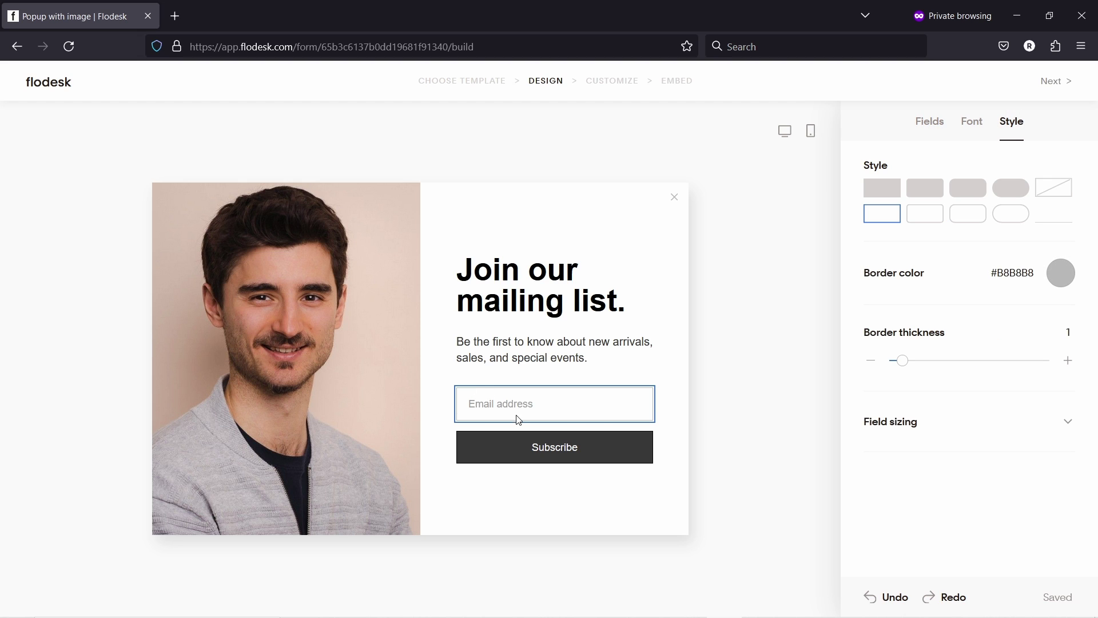
click(927, 188)
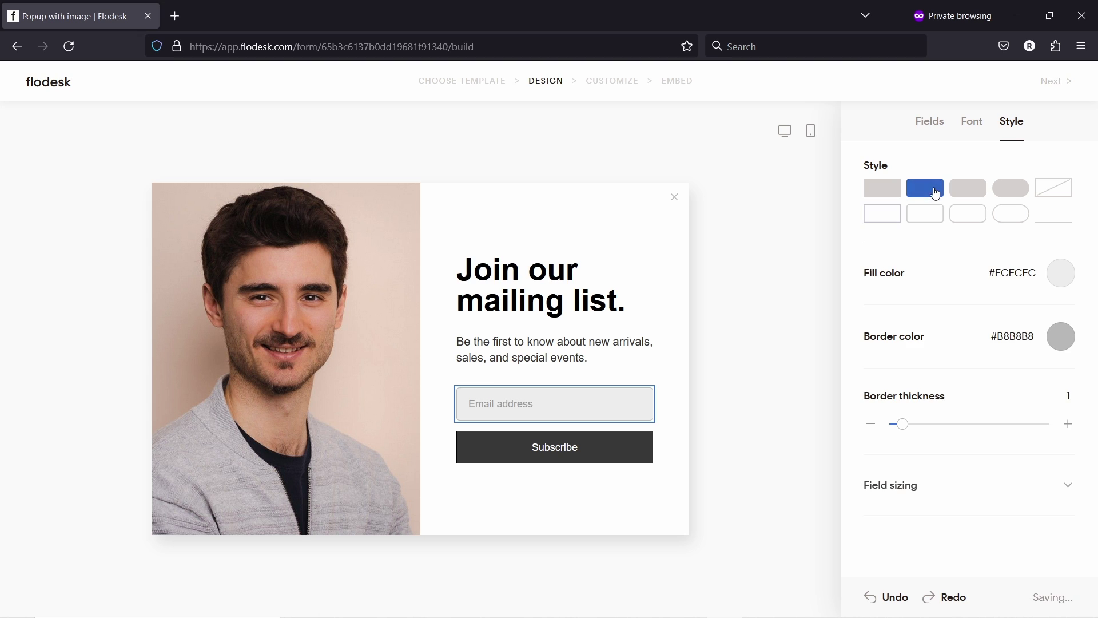
click(894, 217)
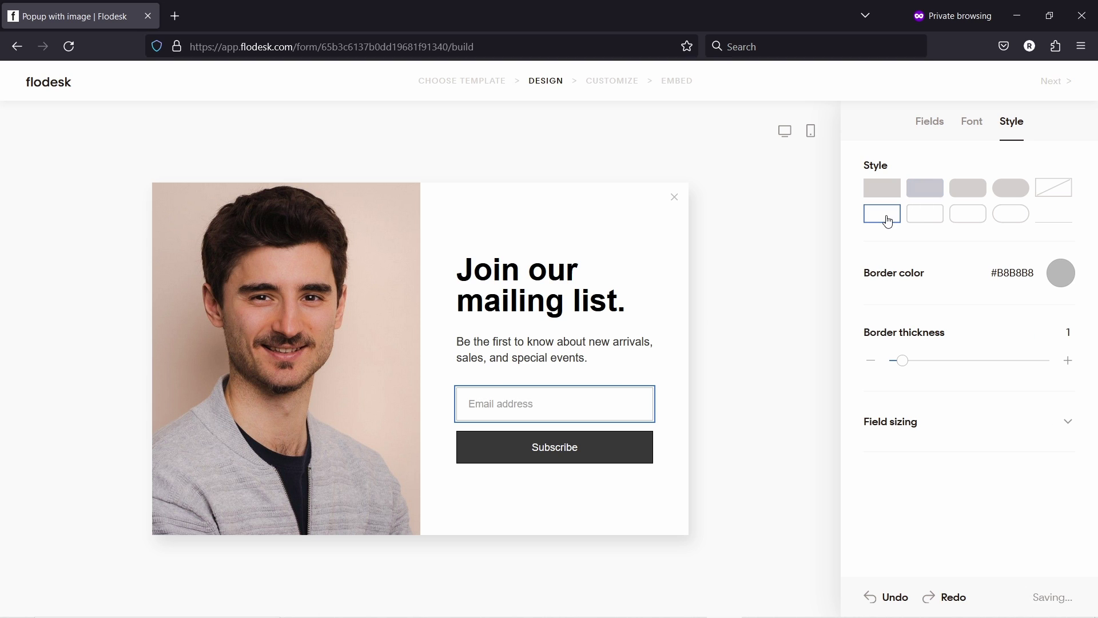
click(603, 450)
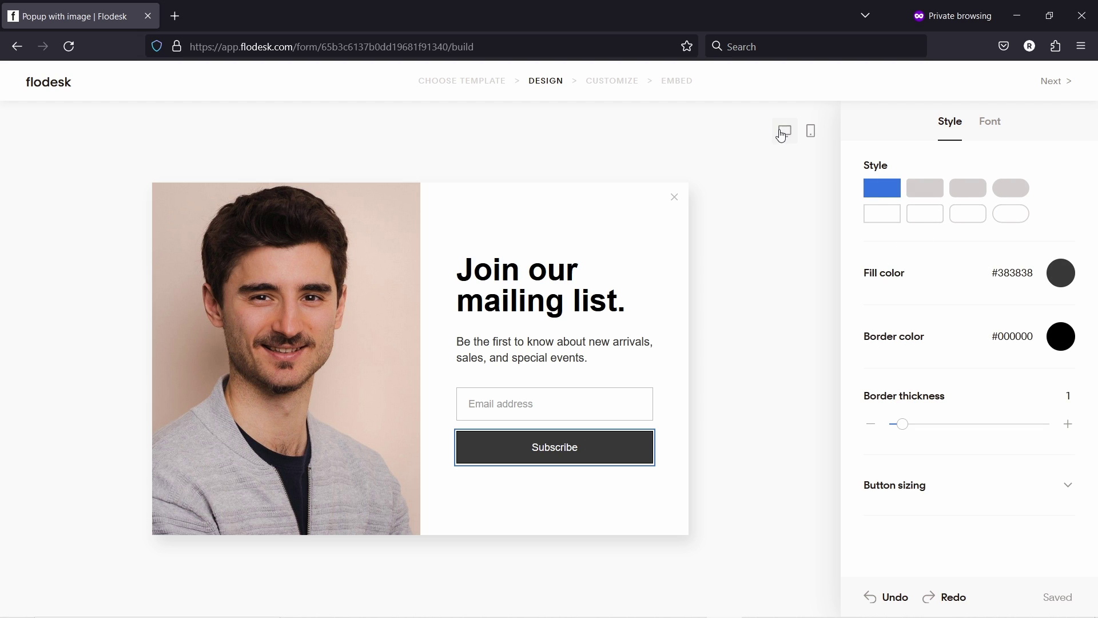
click(811, 133)
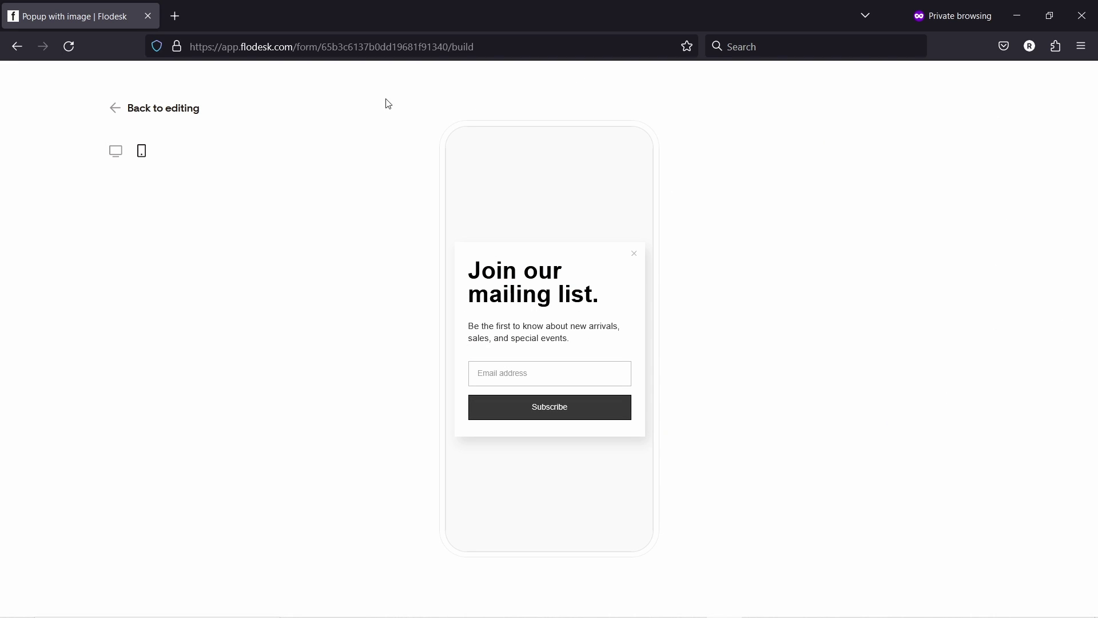
click(118, 113)
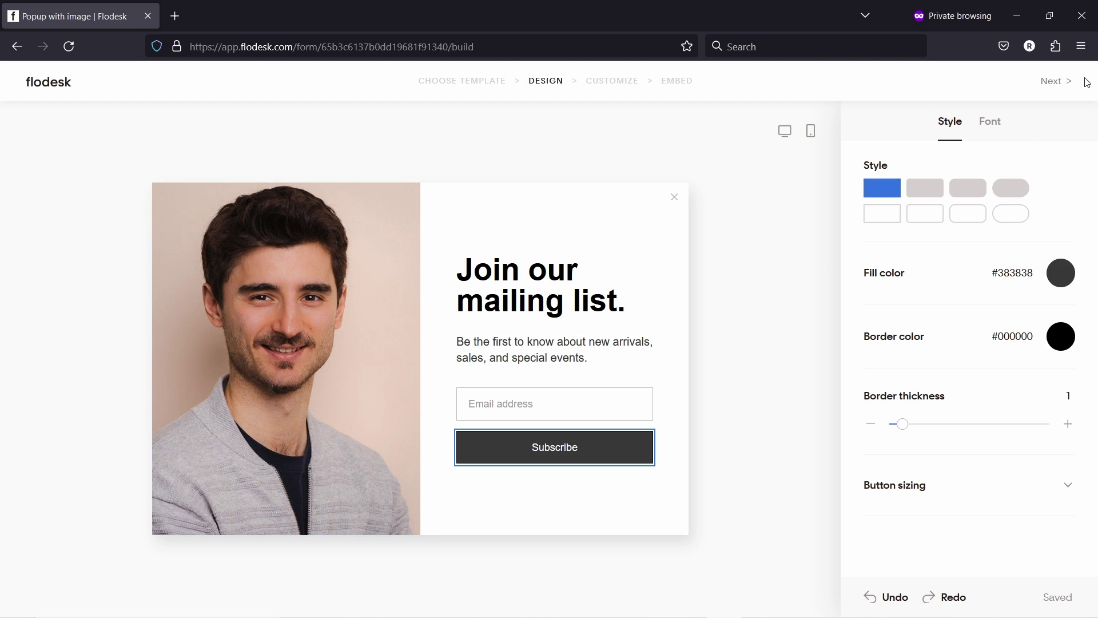
Keep double opt-in off and set the popup to appear after 30 seconds
click(1052, 85)
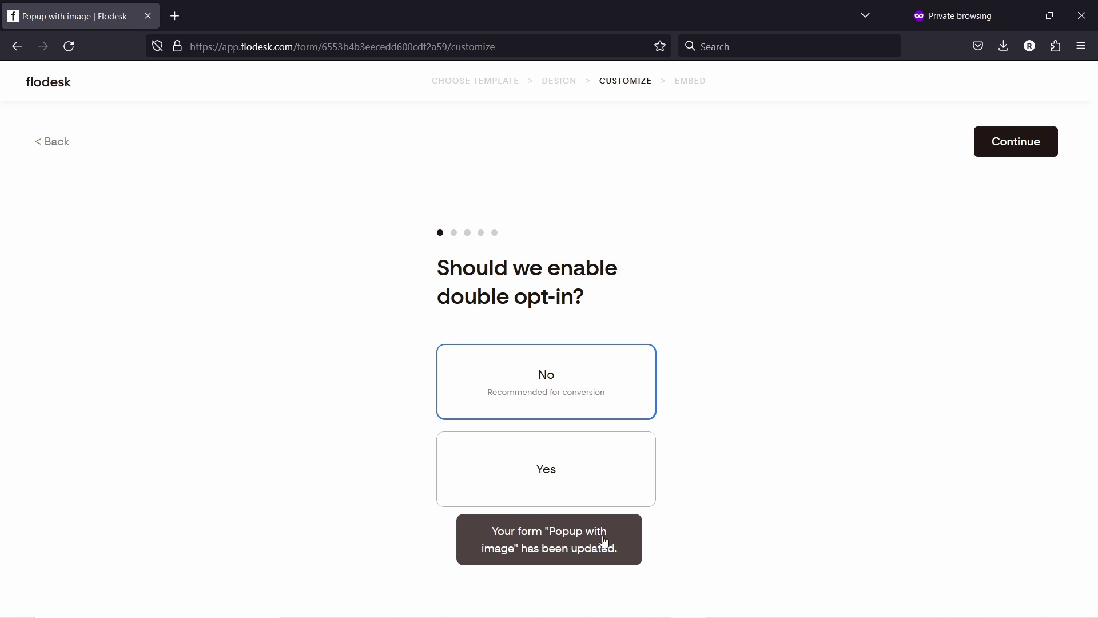
click(1017, 144)
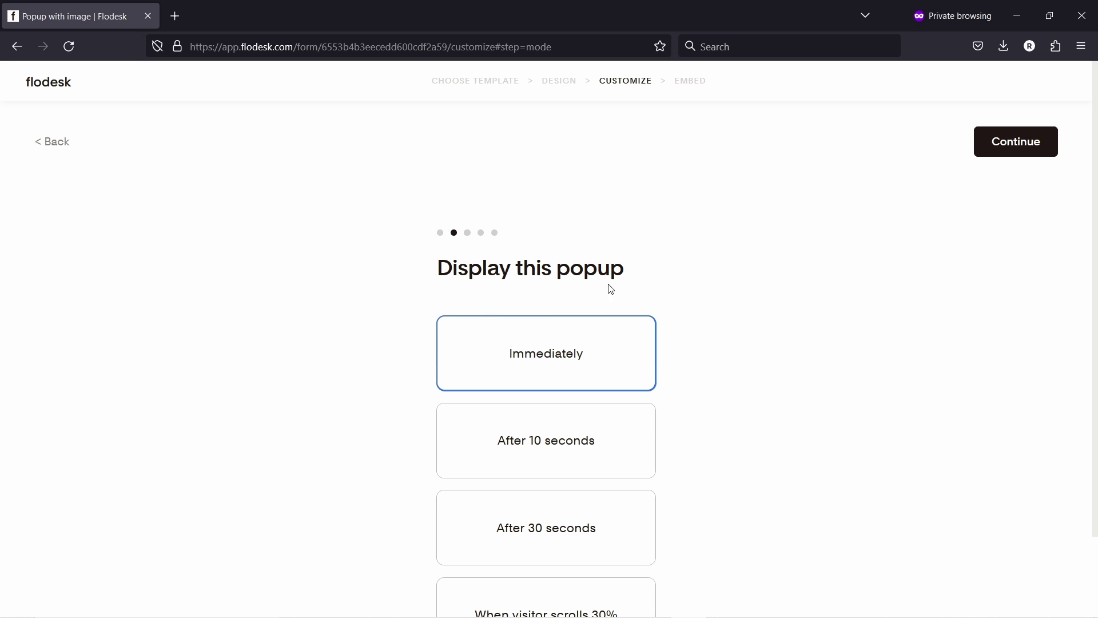
scroll(595, 292, down, 2)
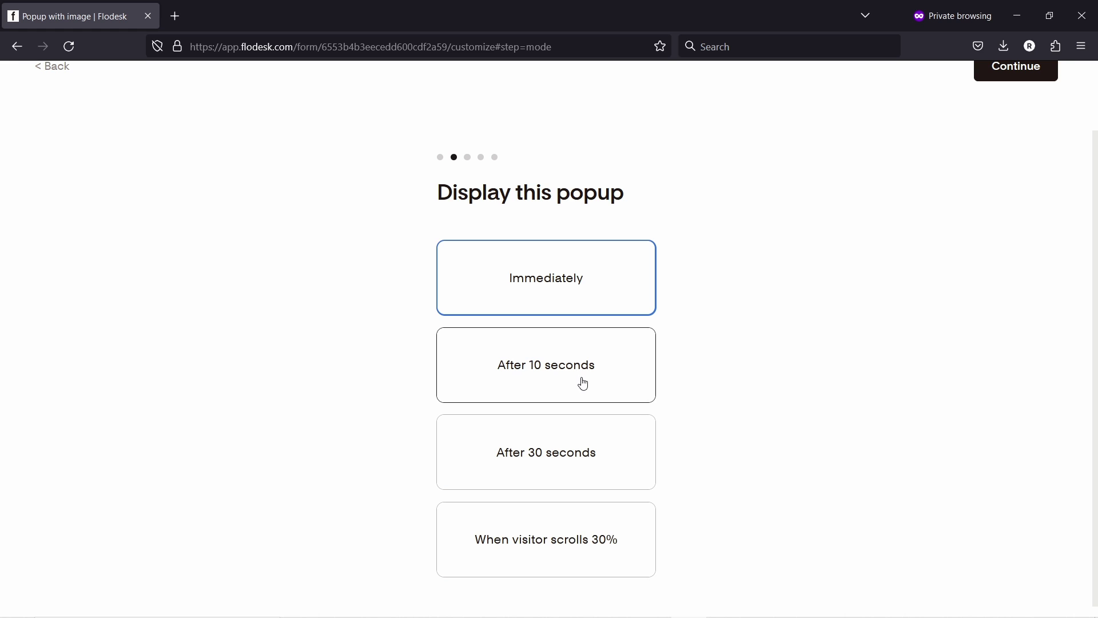
scroll(532, 537, down, 1)
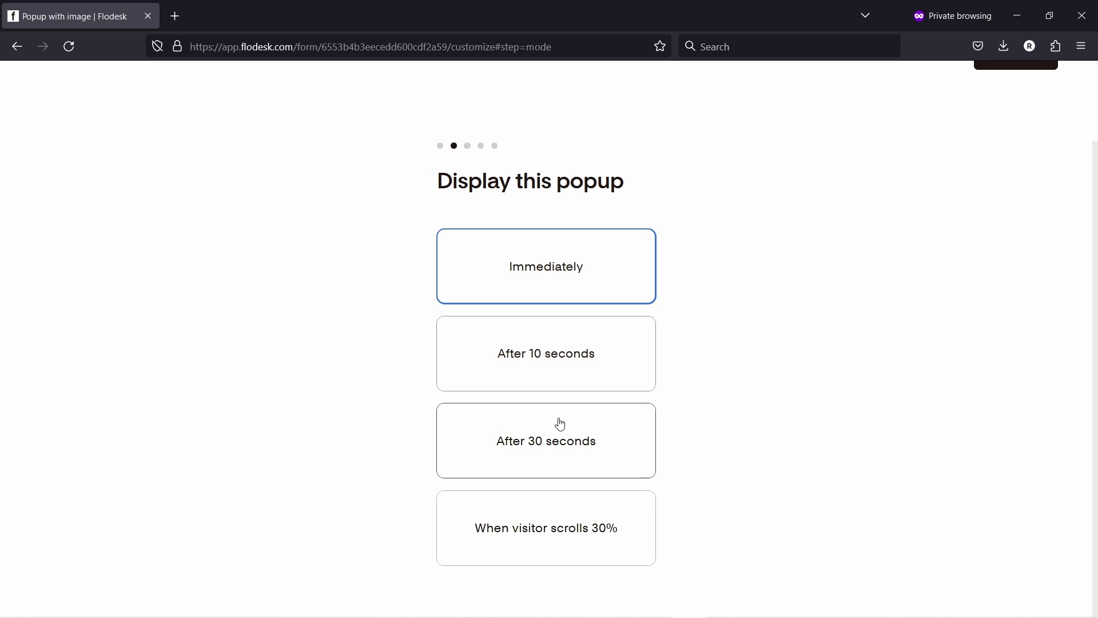
click(521, 410)
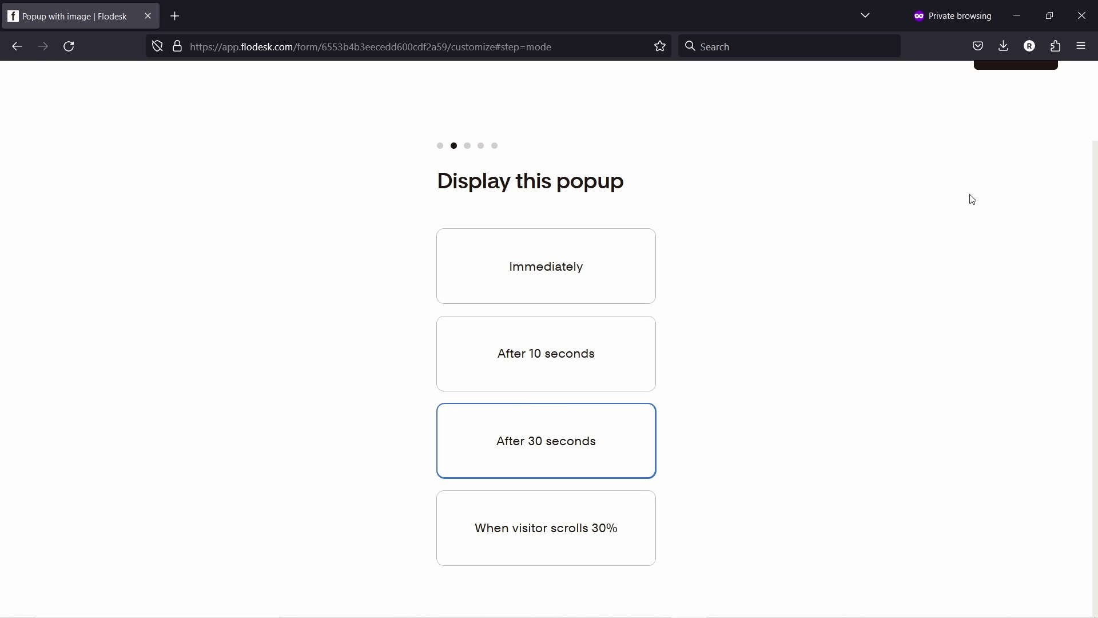
scroll(972, 199, up, 3)
click(1031, 144)
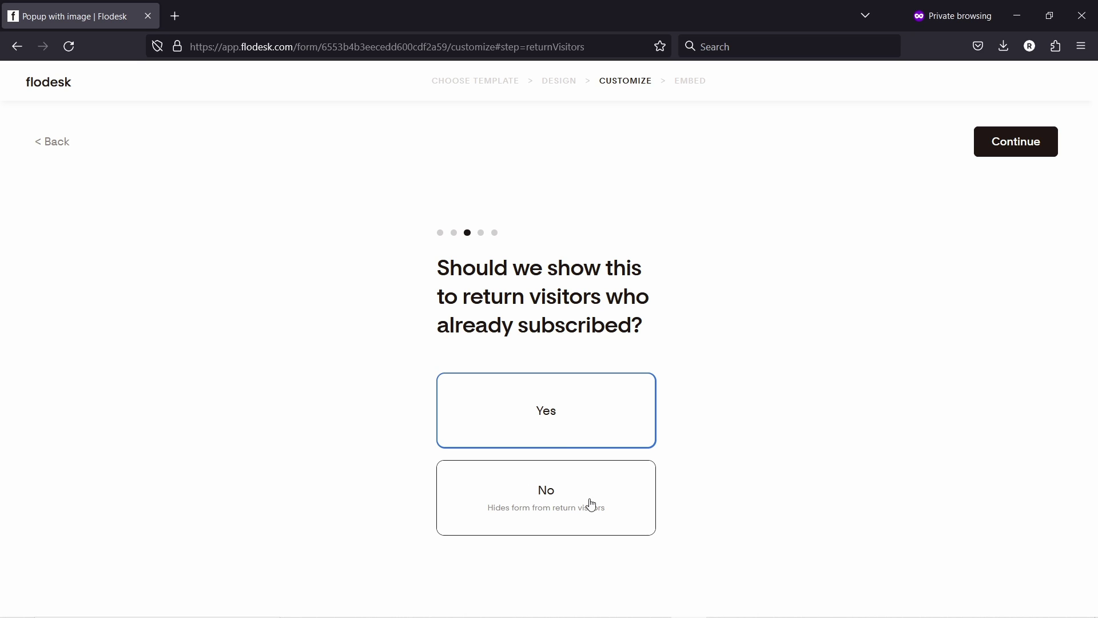
Hide the popup from subscribed visitors, turn off notifications, and keep the success message
click(566, 490)
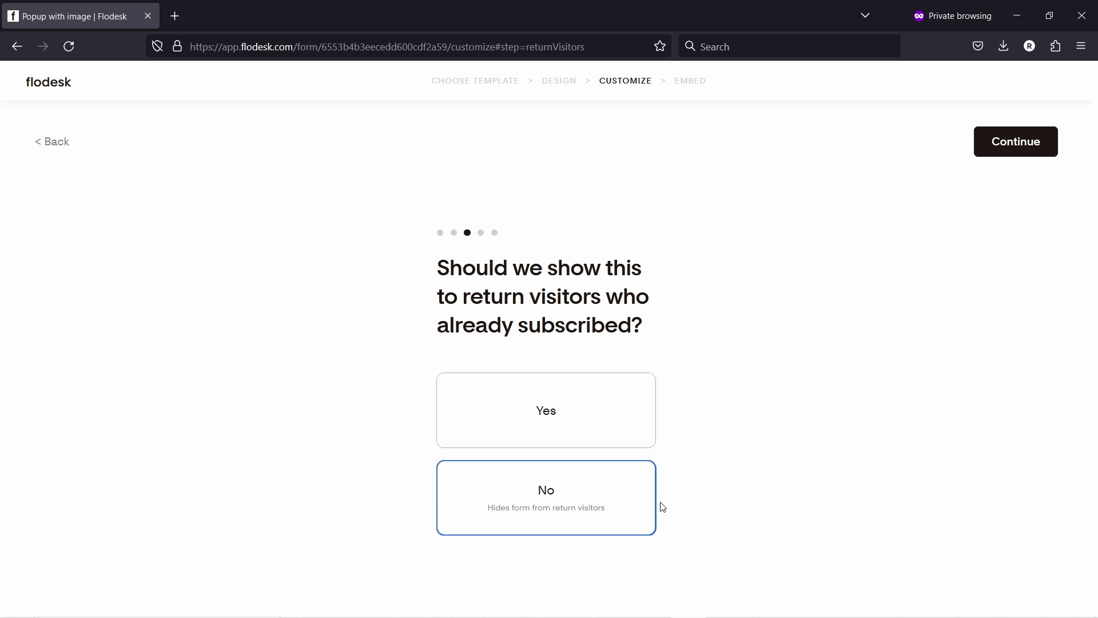
click(1016, 151)
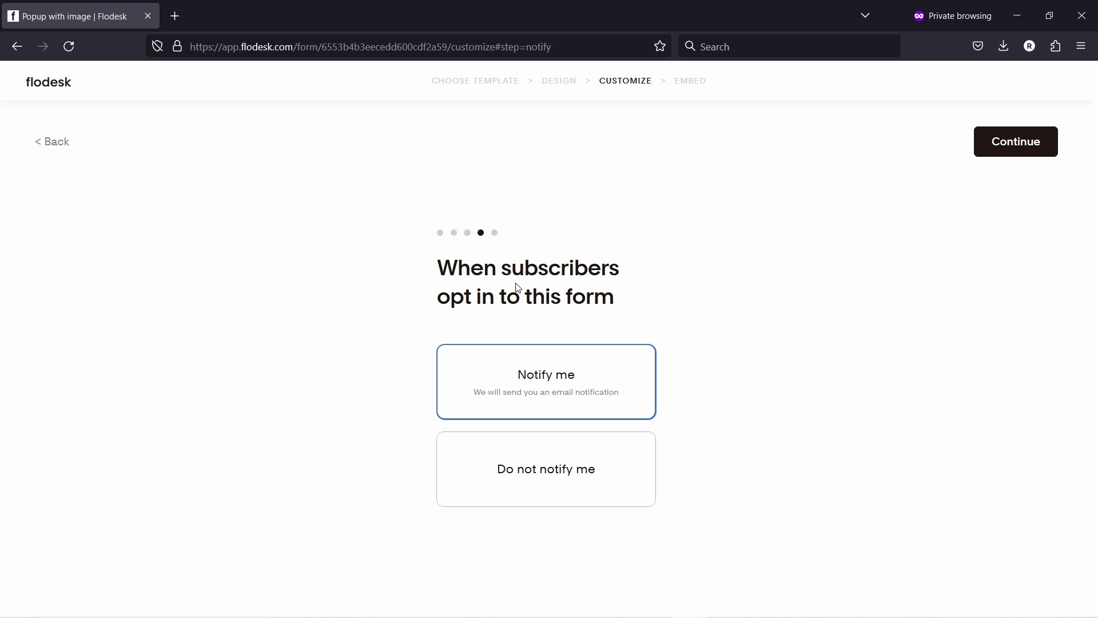
click(569, 461)
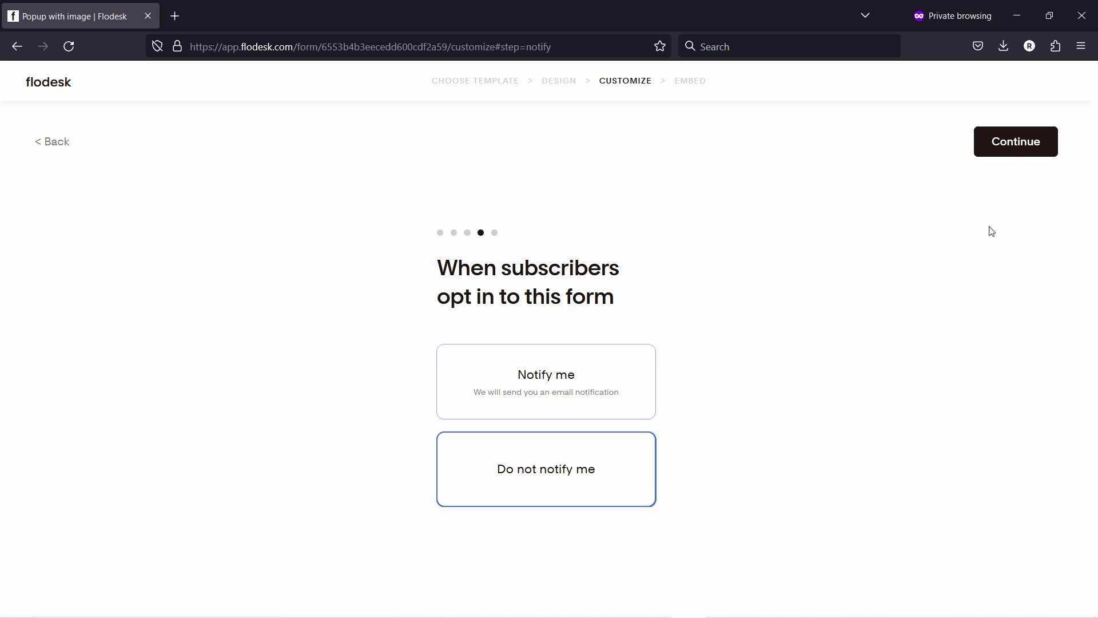
click(1020, 143)
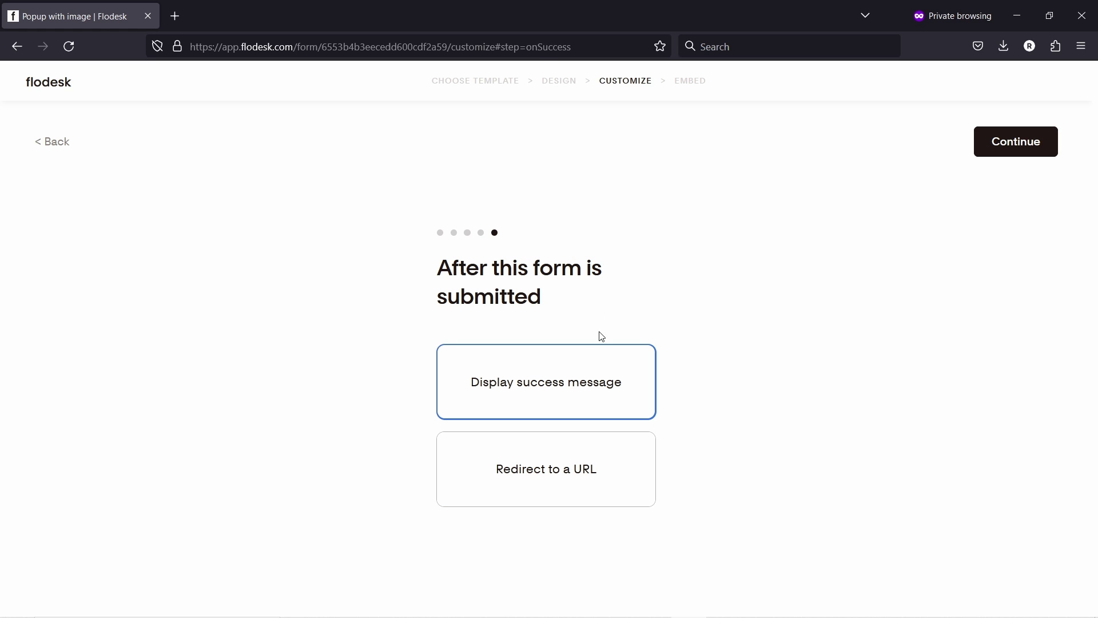
click(1011, 146)
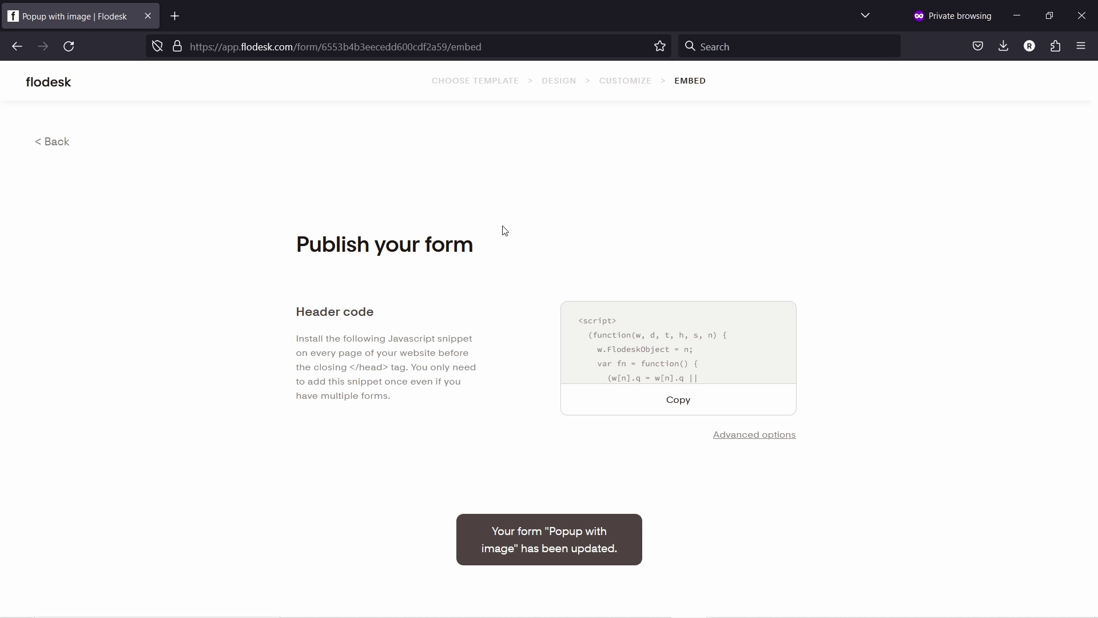
Copy the Flodesk header code and switch to the Elementor Coaching page window
click(675, 400)
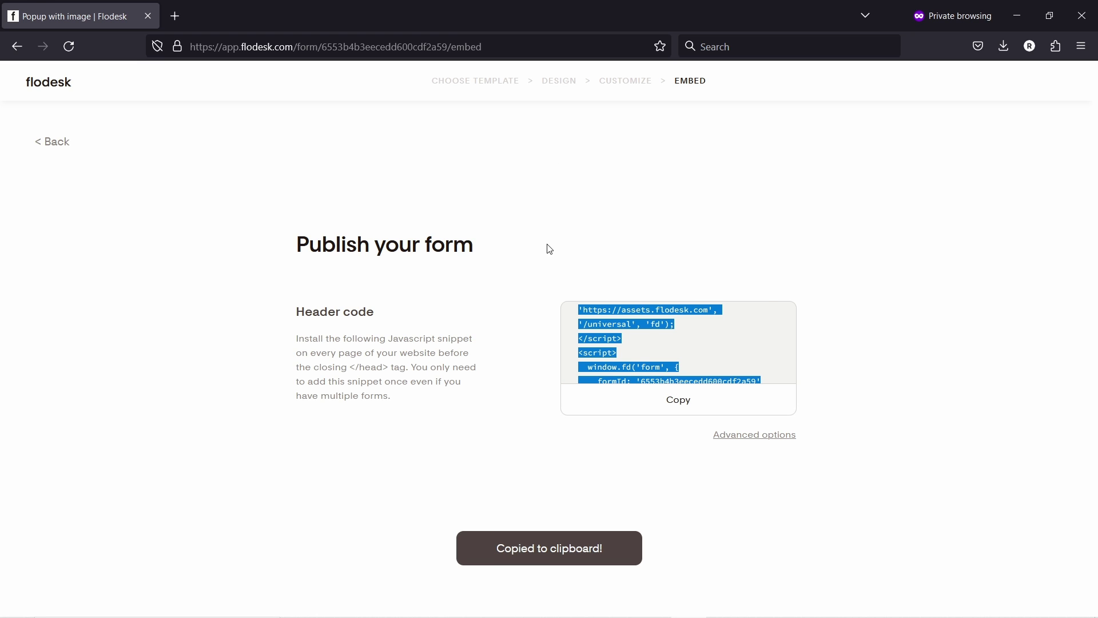
key(alt+Tab)
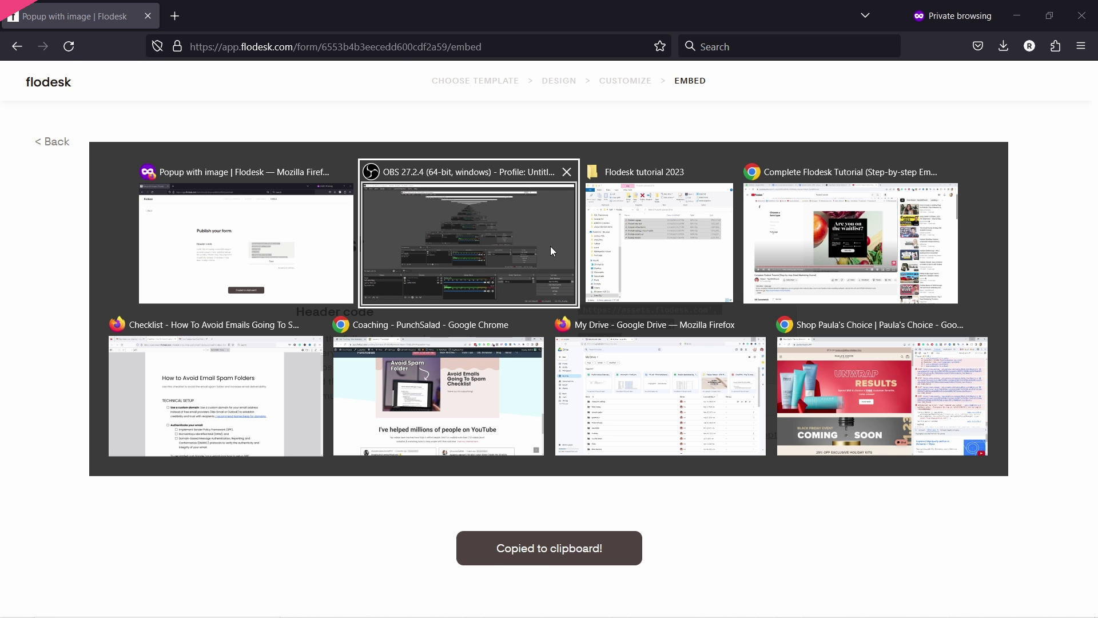
key(alt+Tab)
key(alt+Tab)
key(alt+Tab)
key(alt+Tab)
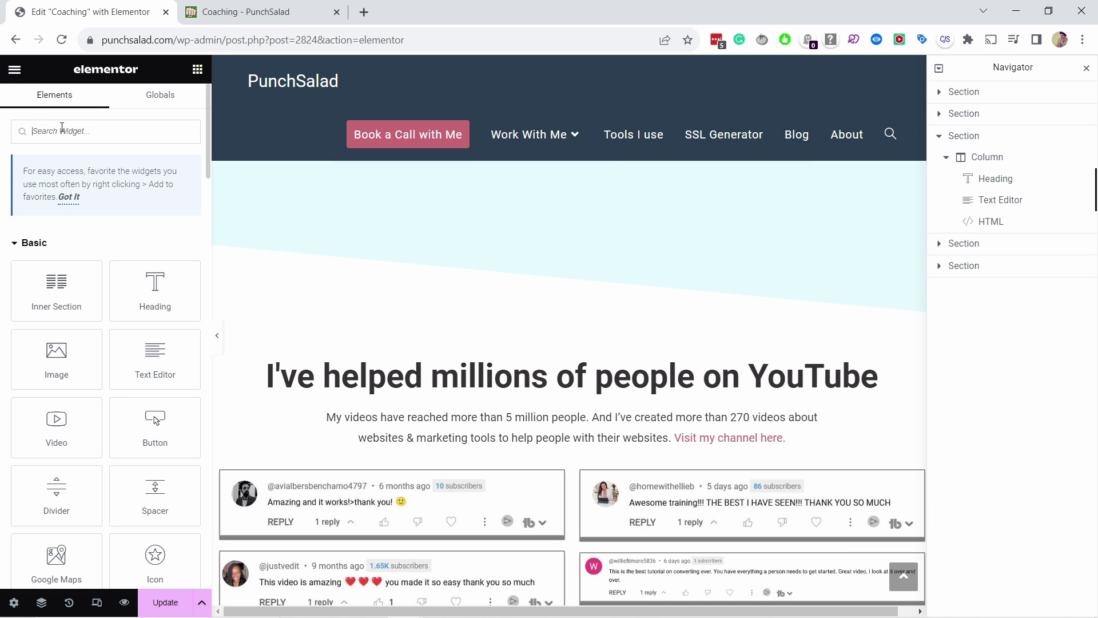
Add an HTML widget above the YouTube heading and paste the Flodesk script into it
text(html)
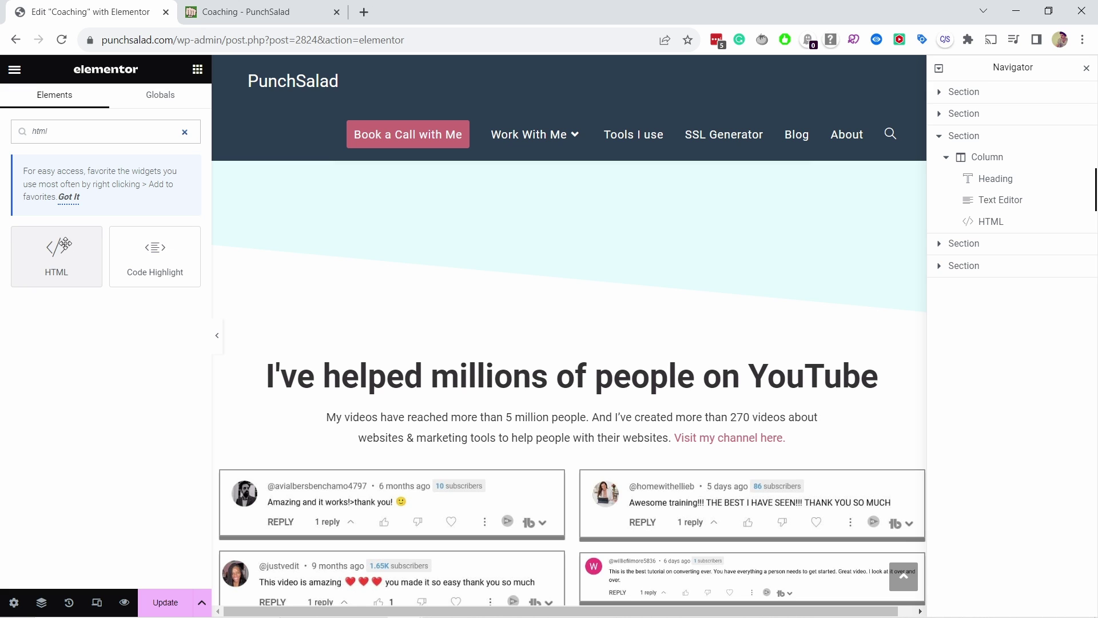
drag(64, 250, 454, 284)
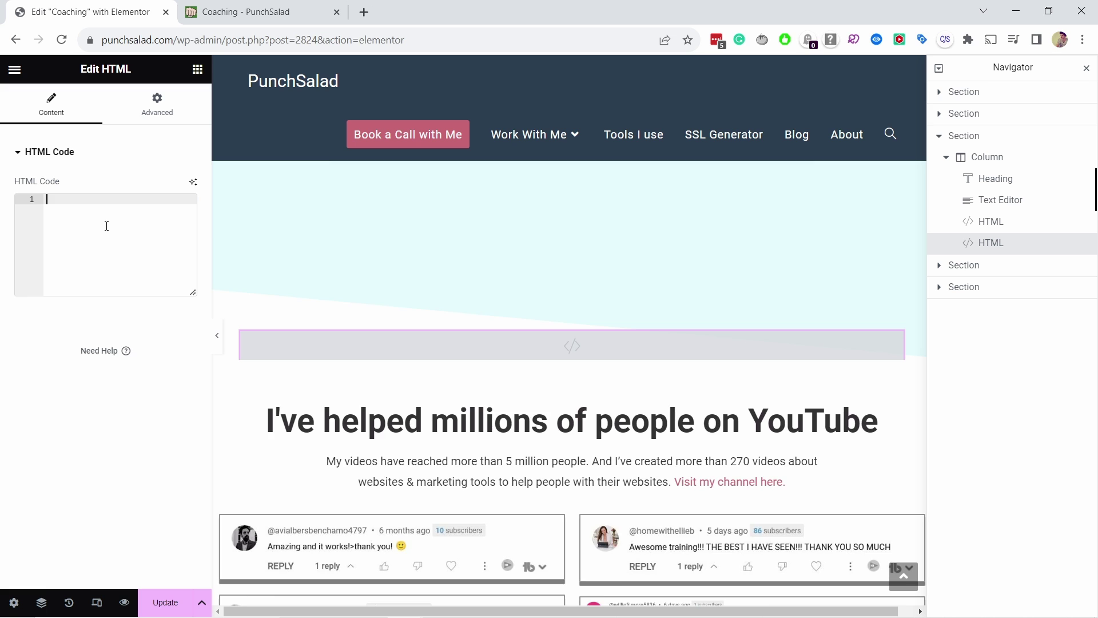
key(ctrl+v)
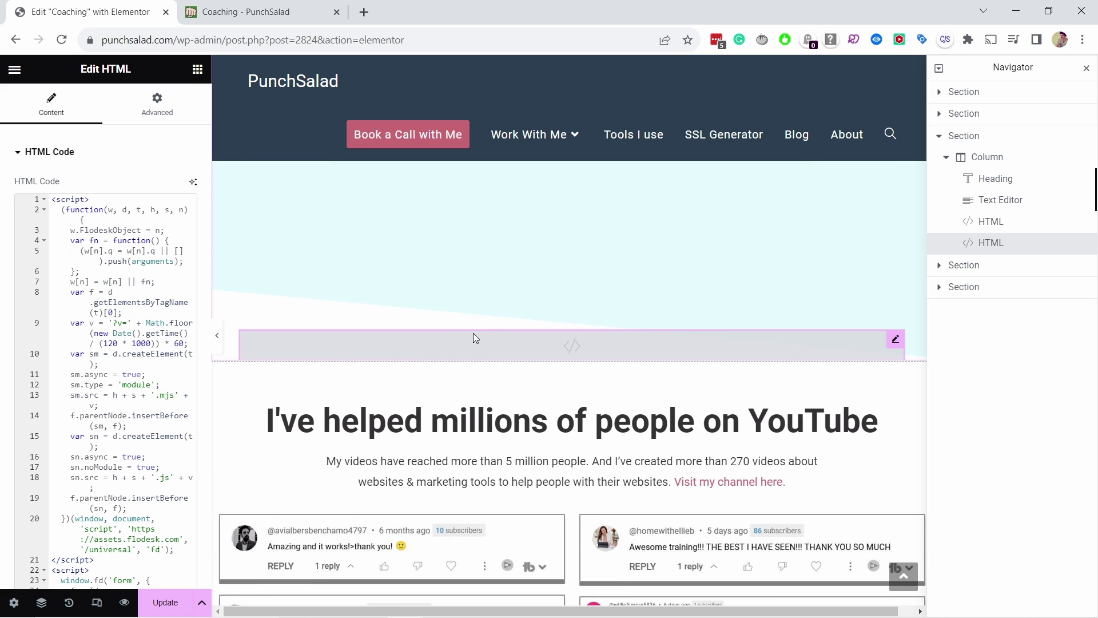